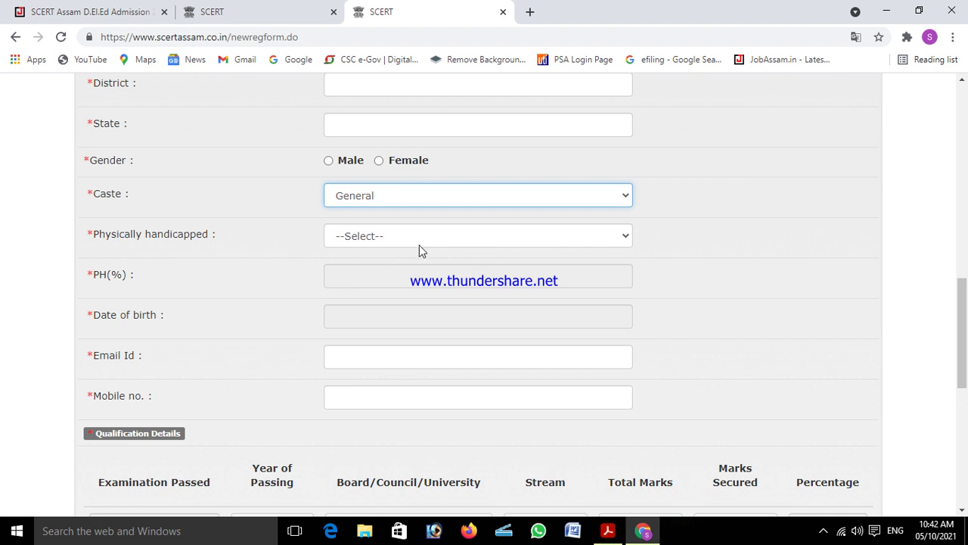
Set the physically handicapped status to Yes in the application form
left_click(434, 242)
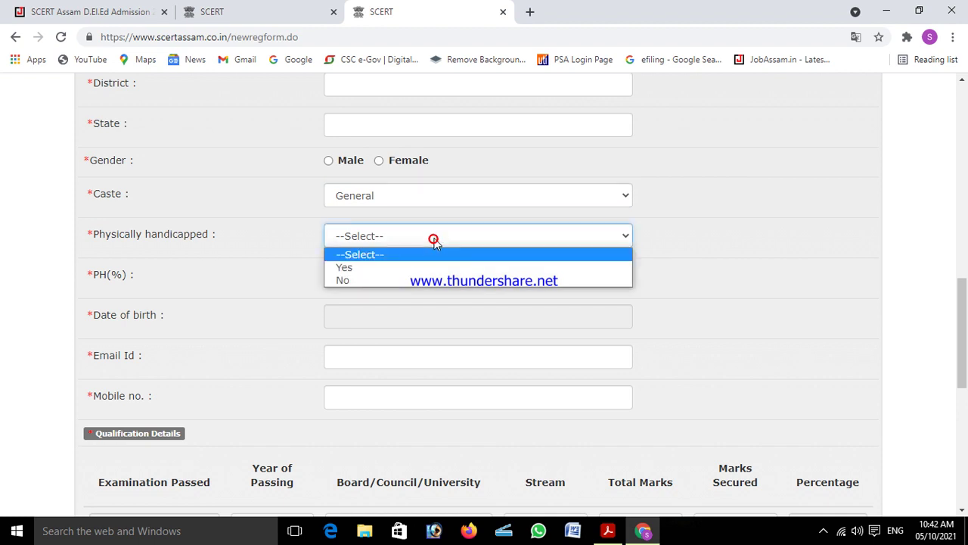
left_click(363, 281)
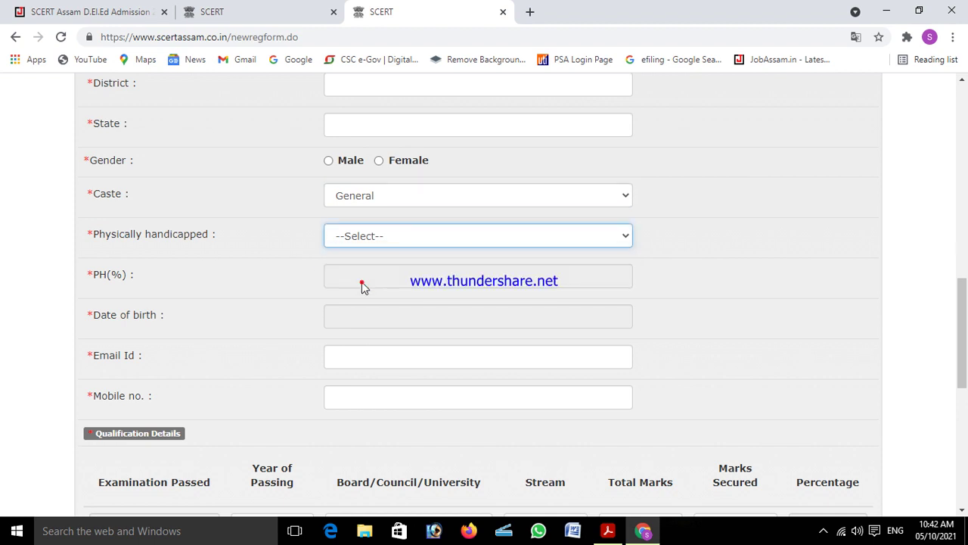
left_click(383, 242)
left_click(368, 269)
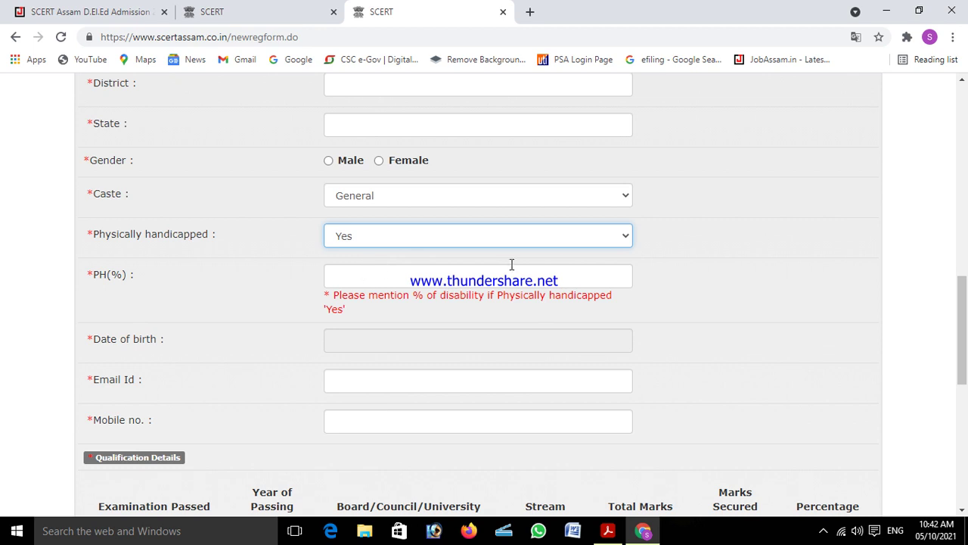
Pick the candidate's date of birth by choosing its year, month and day in the calendar
scroll(255, 309, "down", 2)
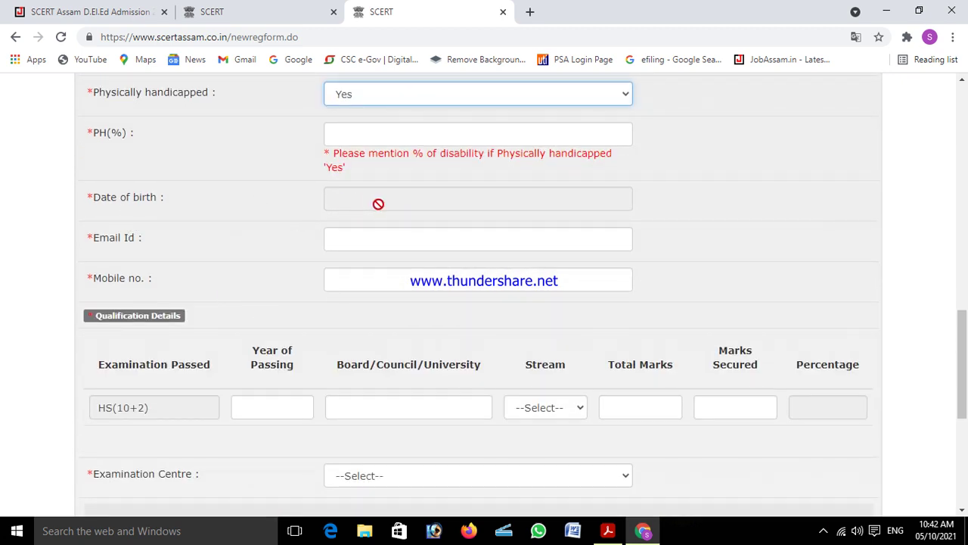
left_click(357, 201)
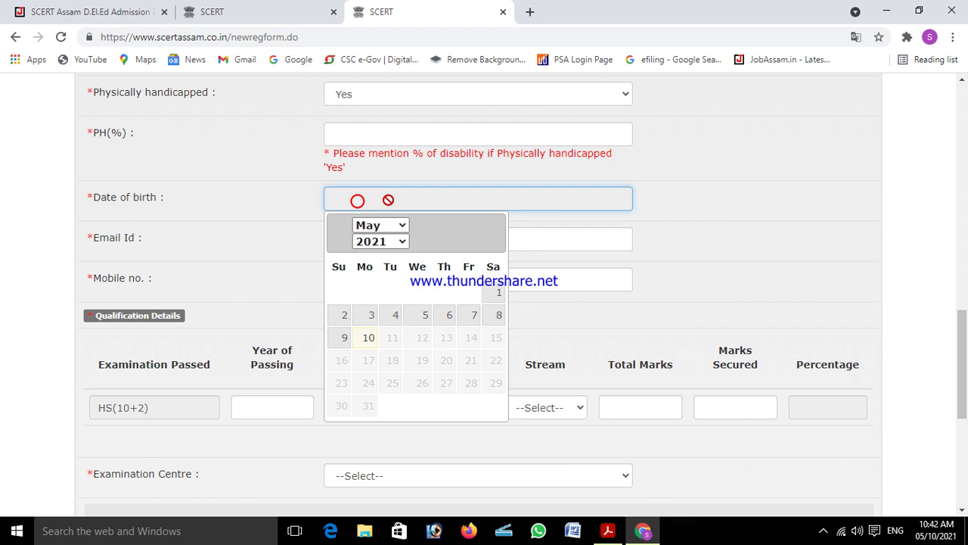
left_click(395, 243)
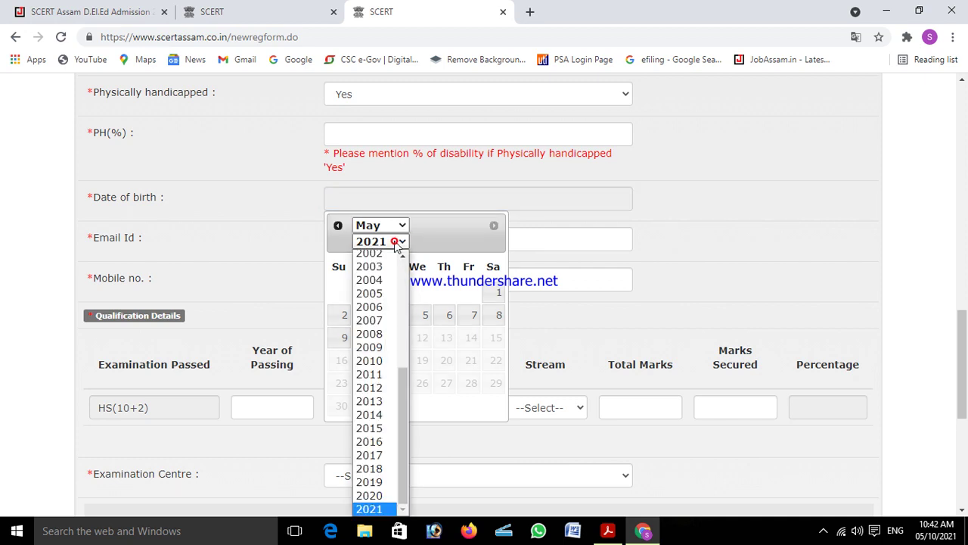
scroll(399, 286, "up", 5)
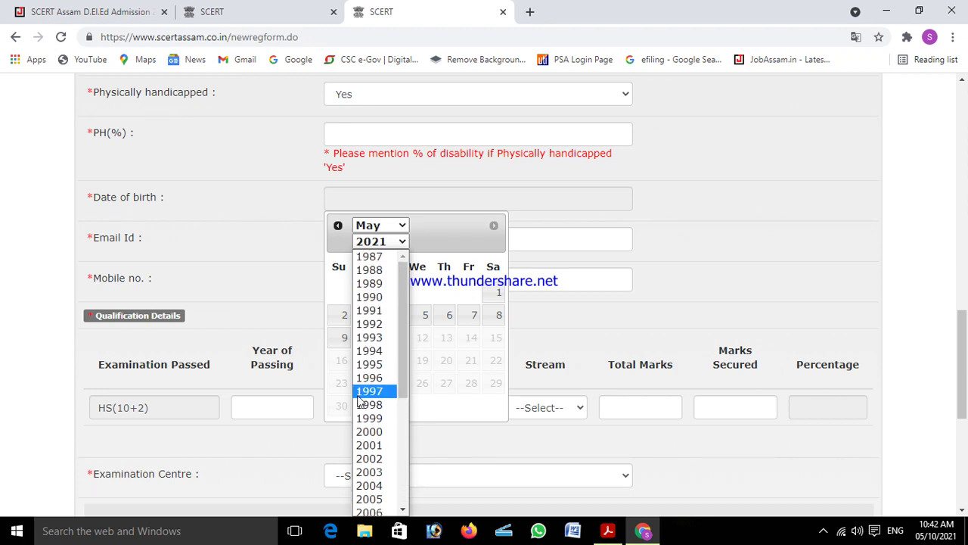
left_click(375, 312)
left_click(393, 225)
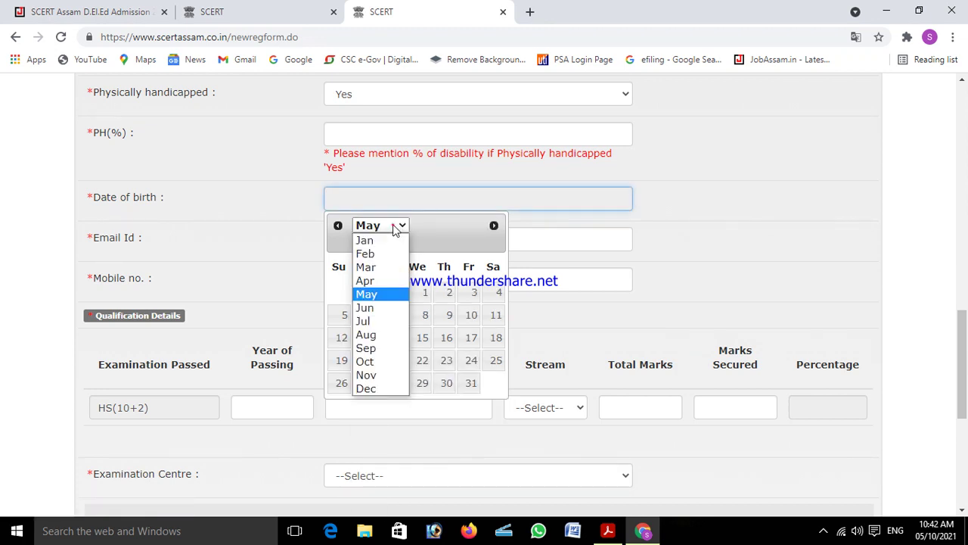
left_click(384, 271)
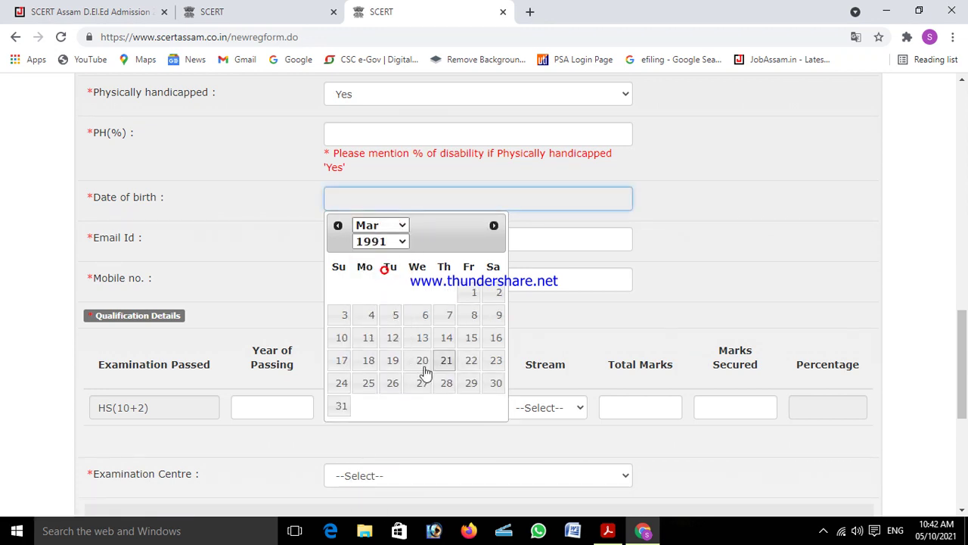
left_click(396, 337)
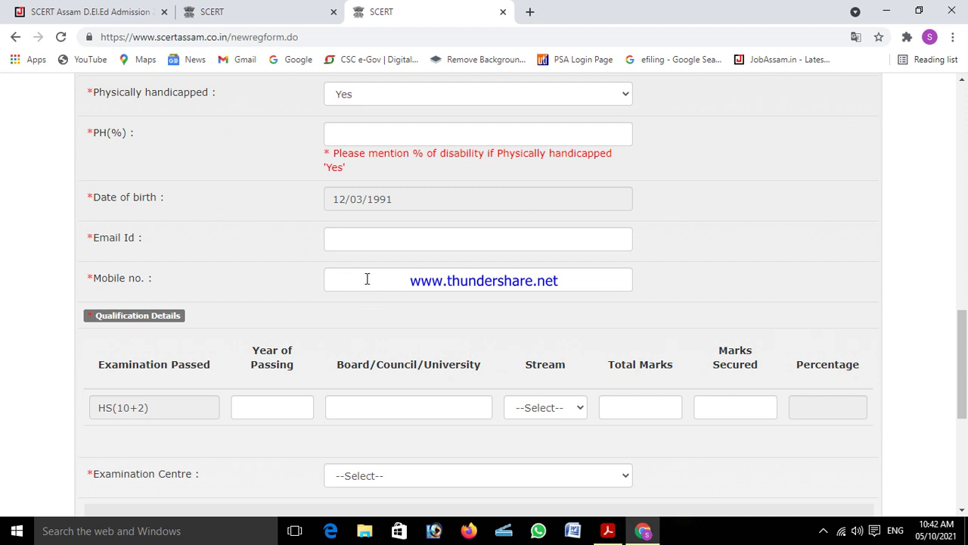
Set the stream of the HS(10+2) qualification to Arts & Others and go to its marks secured field
scroll(366, 283, "down", 2)
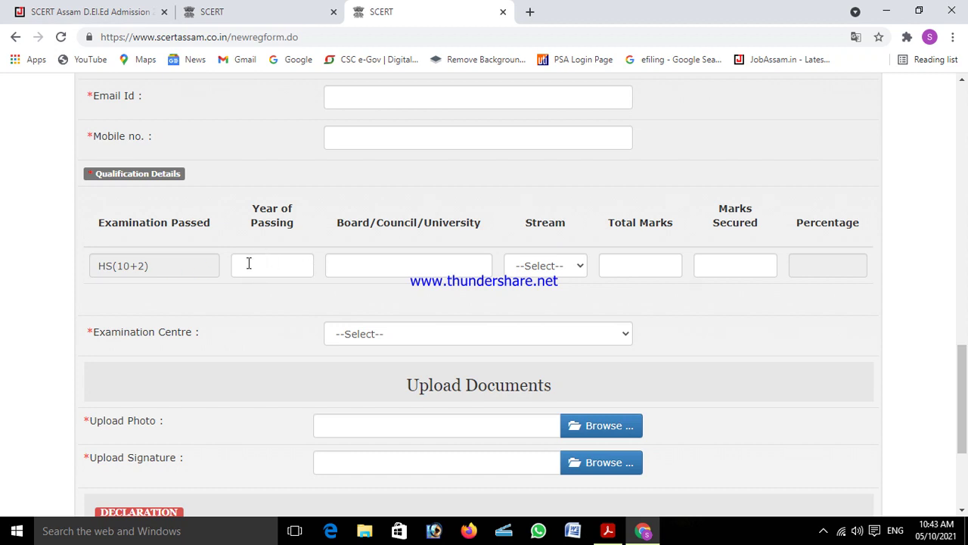
left_click(272, 269)
left_click(557, 266)
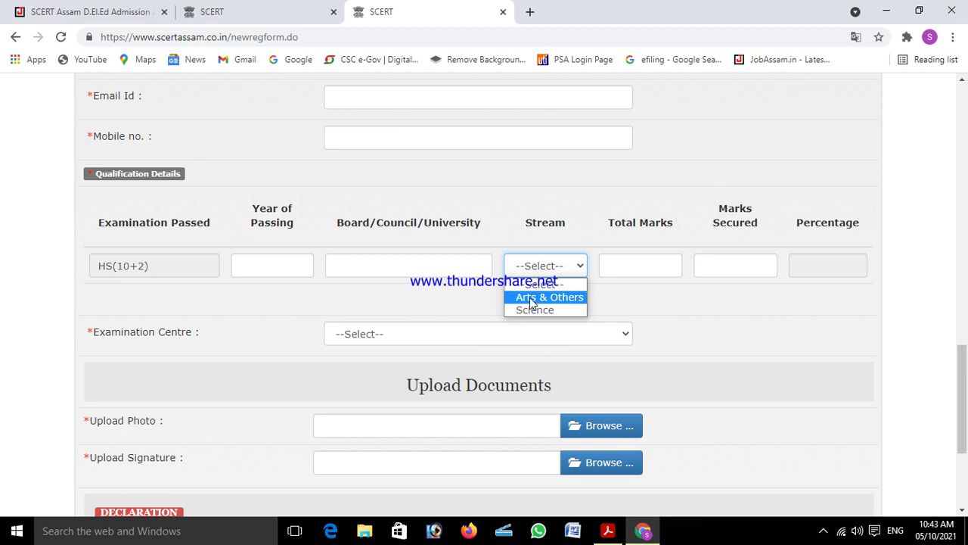
left_click(558, 299)
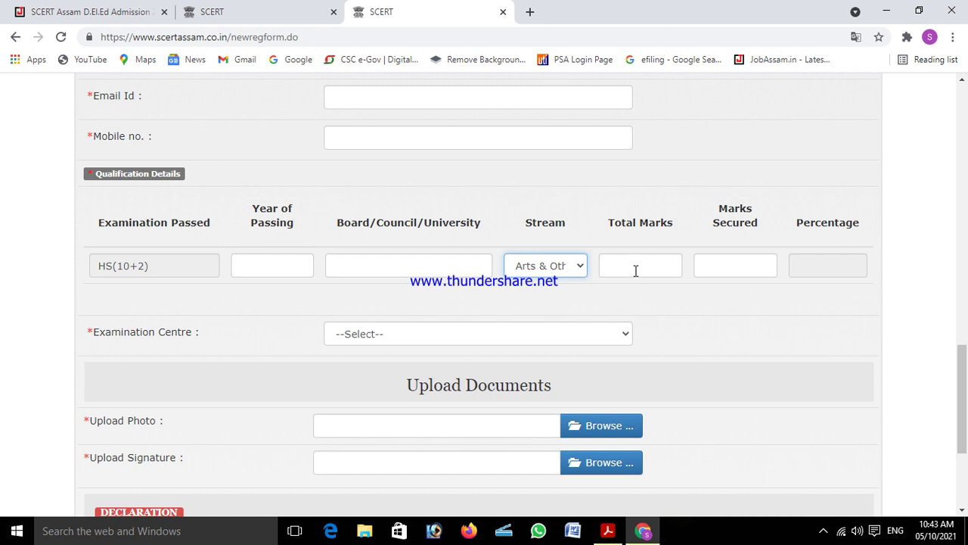
left_click(703, 266)
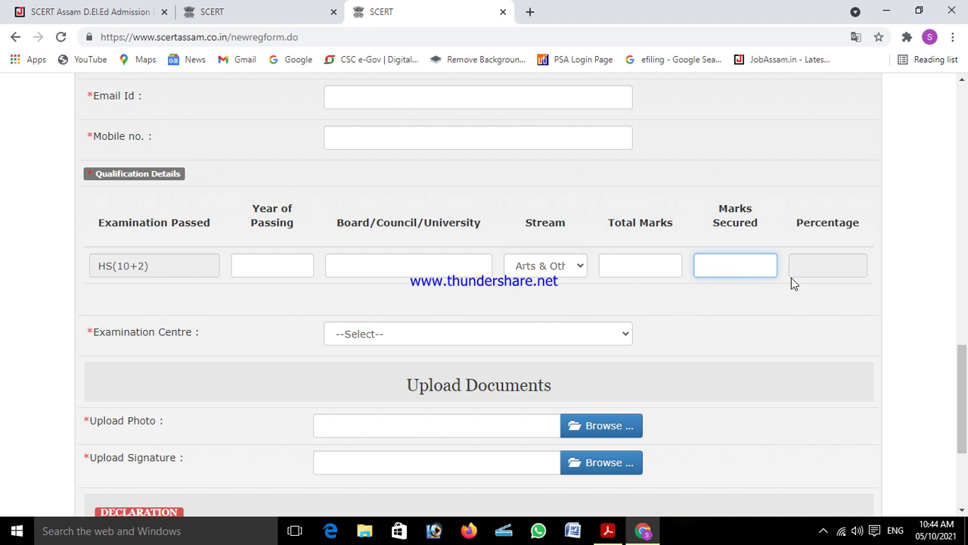
Choose Bongaigaon as the examination centre
scroll(695, 314, "down", 1)
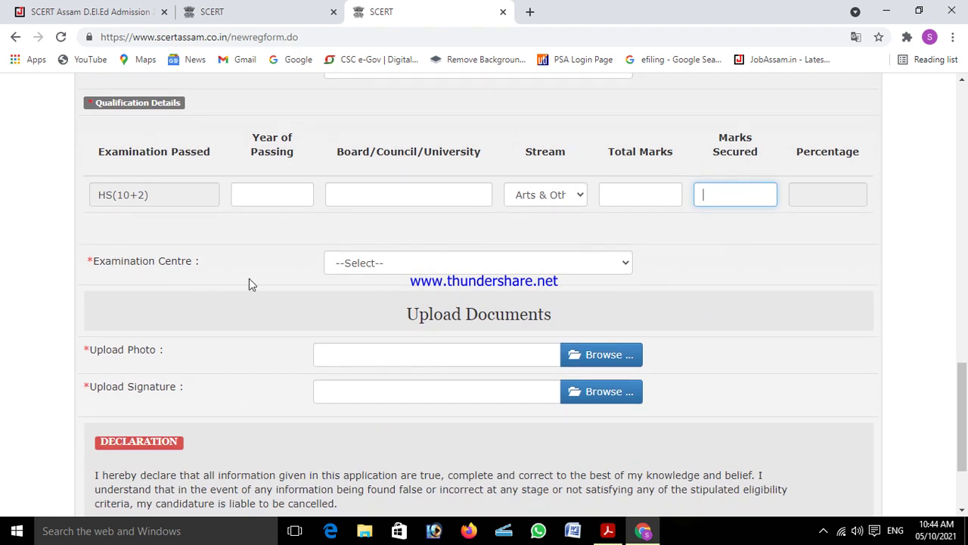
left_click(580, 265)
scroll(442, 73, "down", 2)
scroll(435, 174, "up", 2)
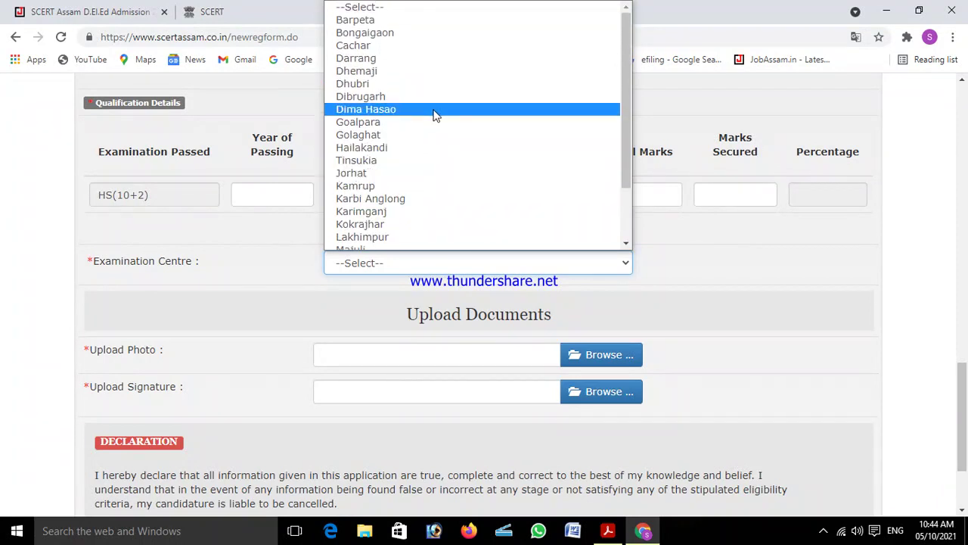
left_click(426, 34)
scroll(620, 244, "down", 2)
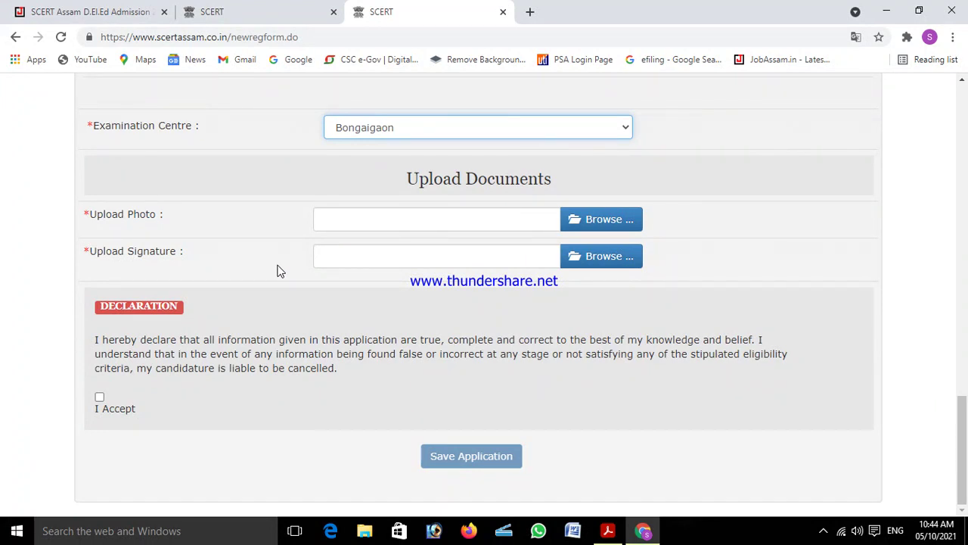
left_click(590, 221)
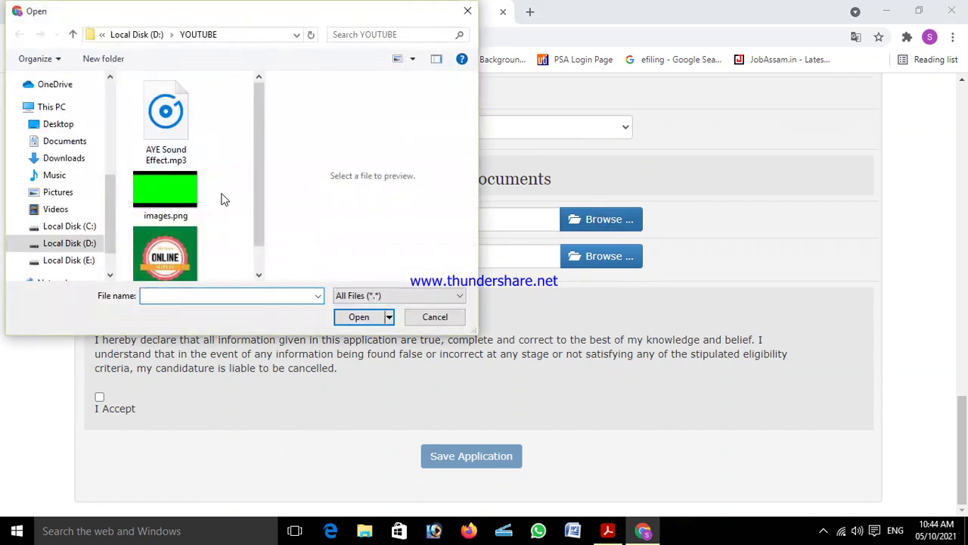
left_click(466, 11)
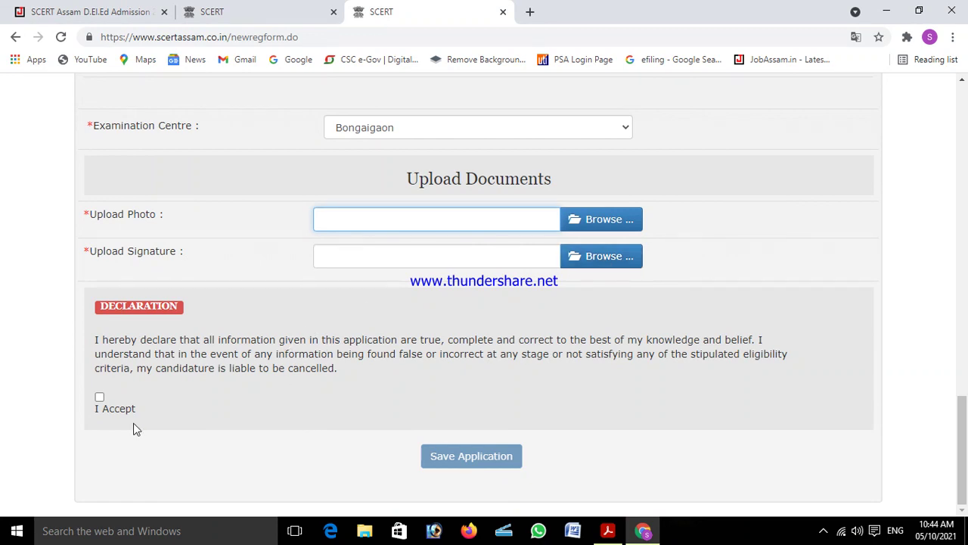
Review the application form from start to end and accept the declaration
scroll(542, 249, "up", 20)
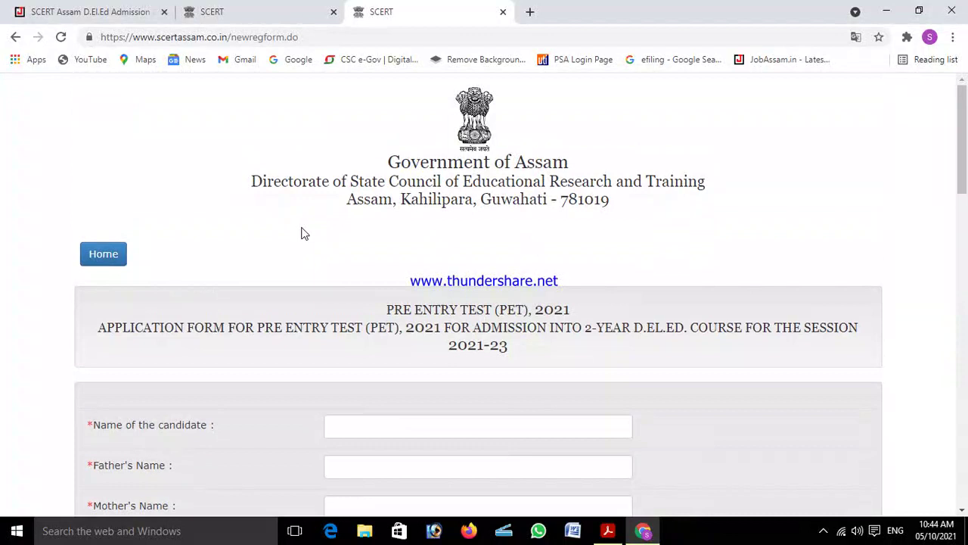
scroll(419, 310, "down", 20)
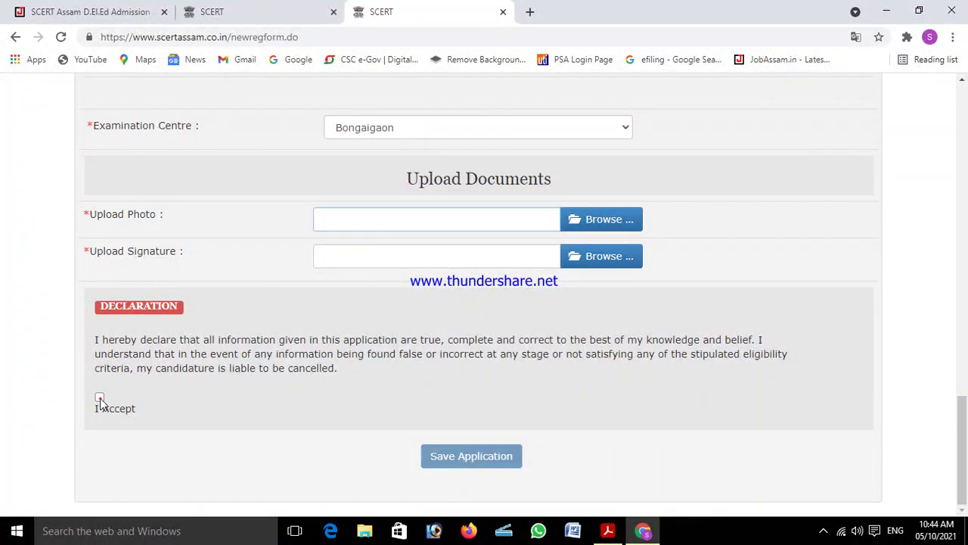
left_click(99, 398)
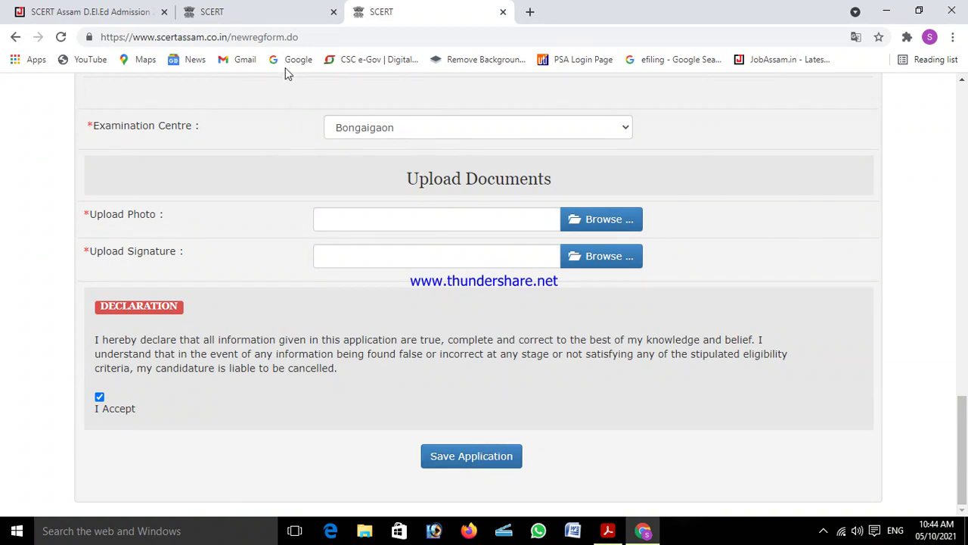
Reload the SCERT home page, view the login for paying the application fee online, and close it
left_click(255, 12)
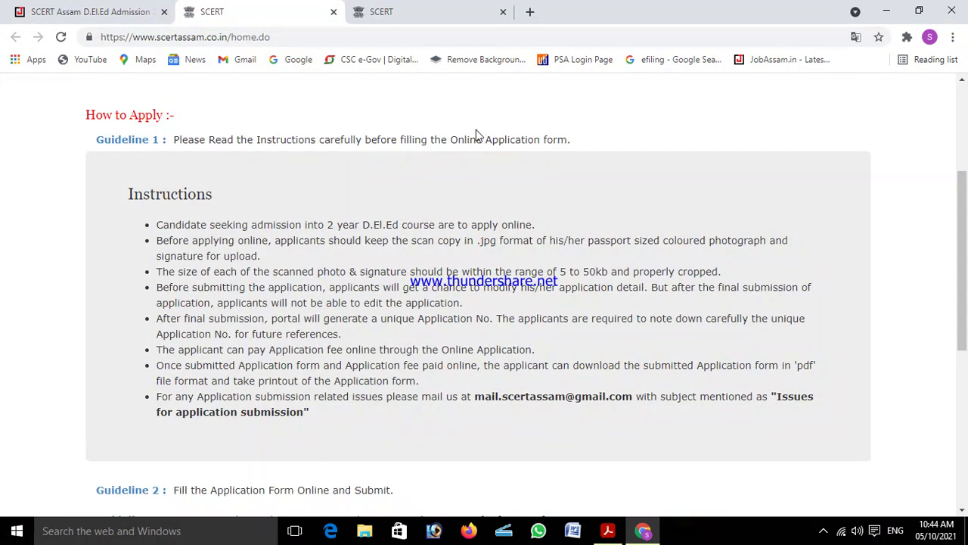
key("F5")
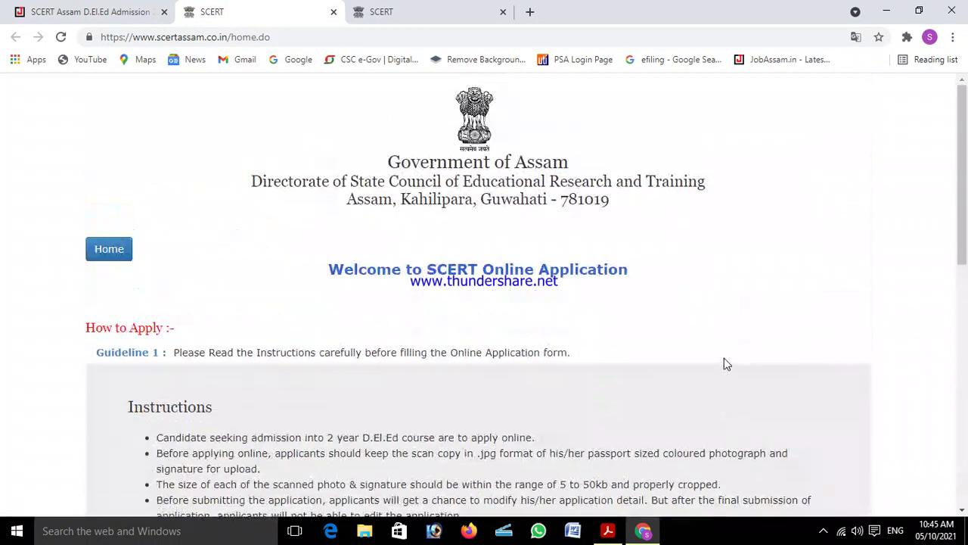
scroll(772, 210, "down", 8)
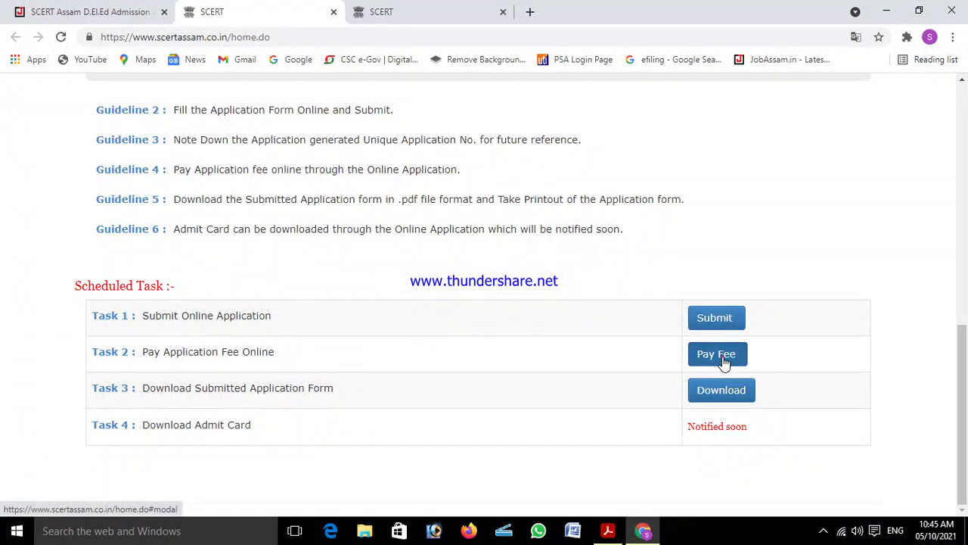
left_click(723, 361)
left_click(407, 294)
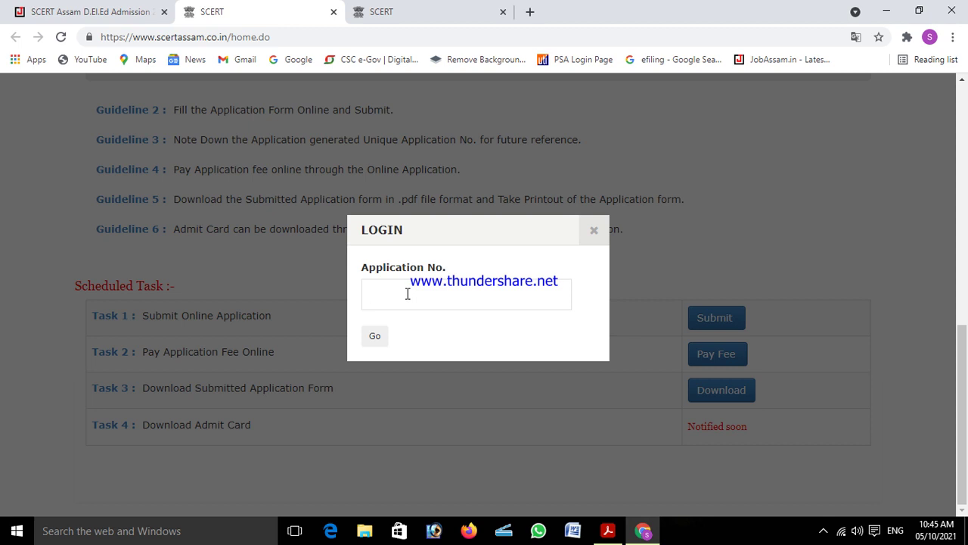
left_click(384, 342)
left_click(595, 233)
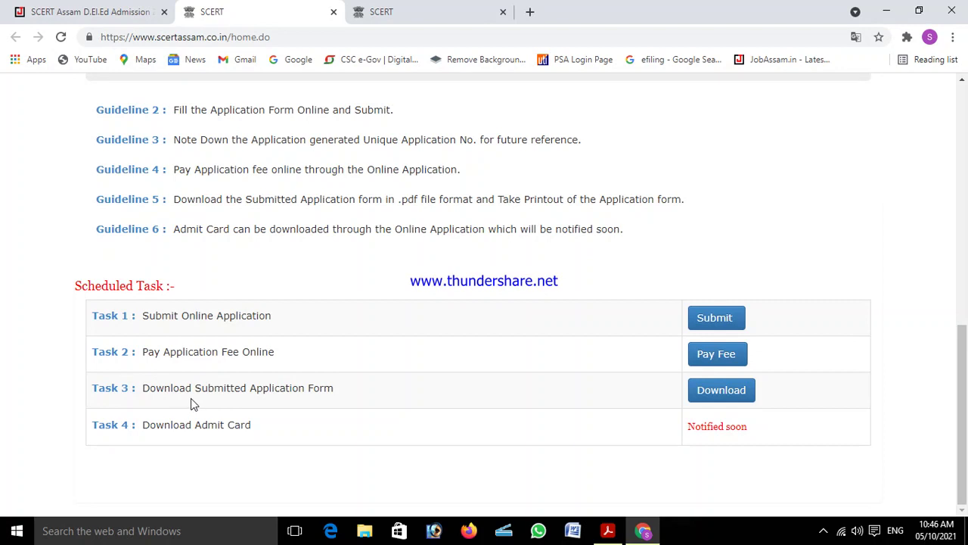
Open the login for downloading the submitted application form
left_click(728, 394)
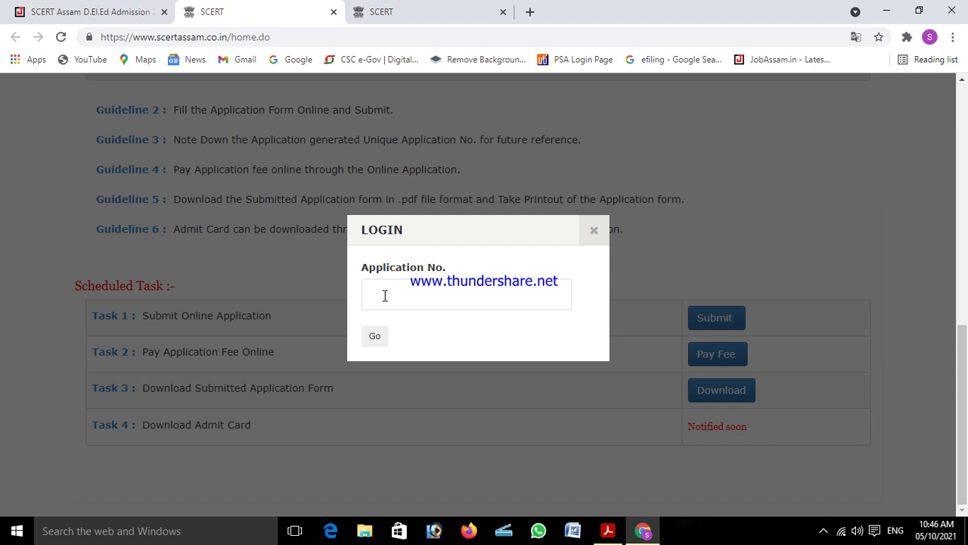
scroll(632, 238, "up", 10)
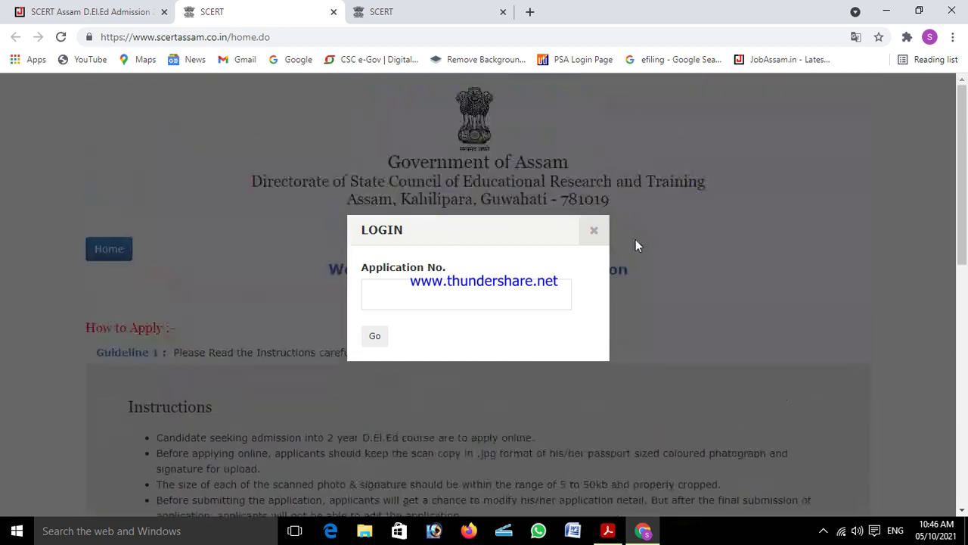